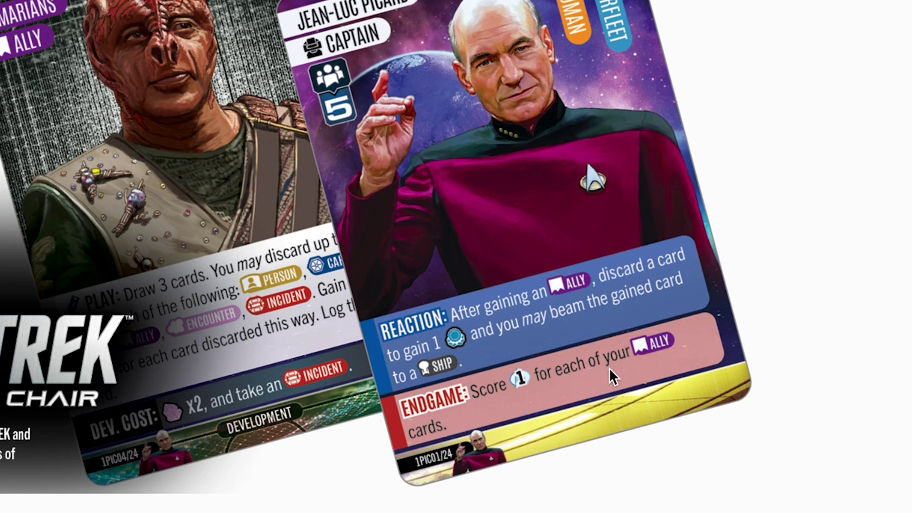
# Step: Look through the Star Trek: Captain's Chair sample card images on the web page
pyautogui.scroll(-1, 609, 368)
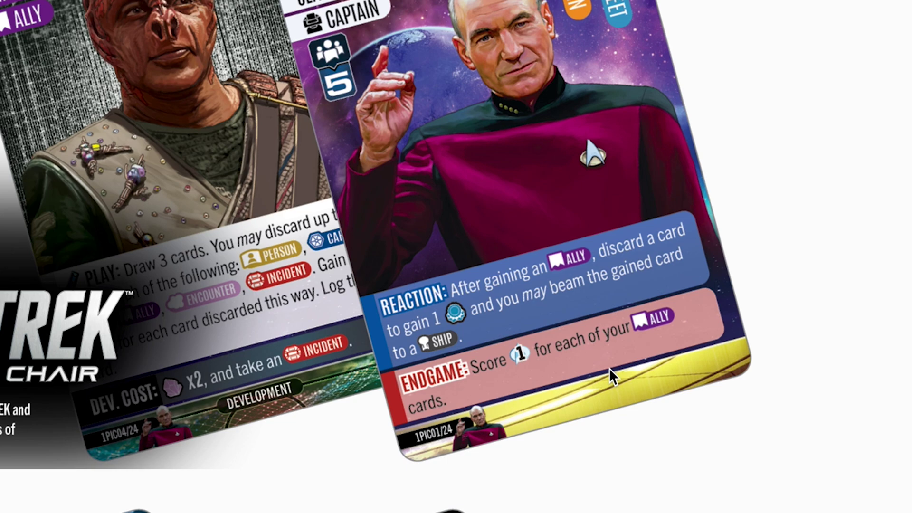
pyautogui.scroll(-4, 609, 368)
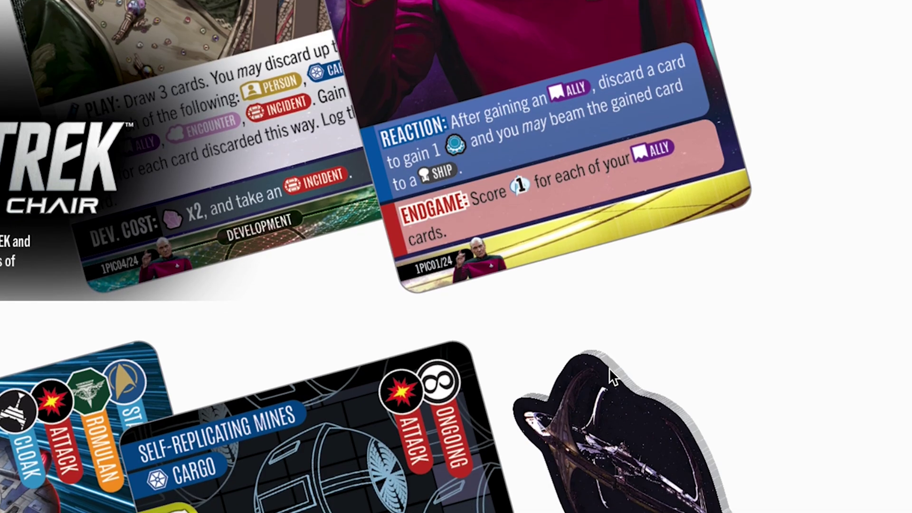
pyautogui.scroll(-5, 609, 370)
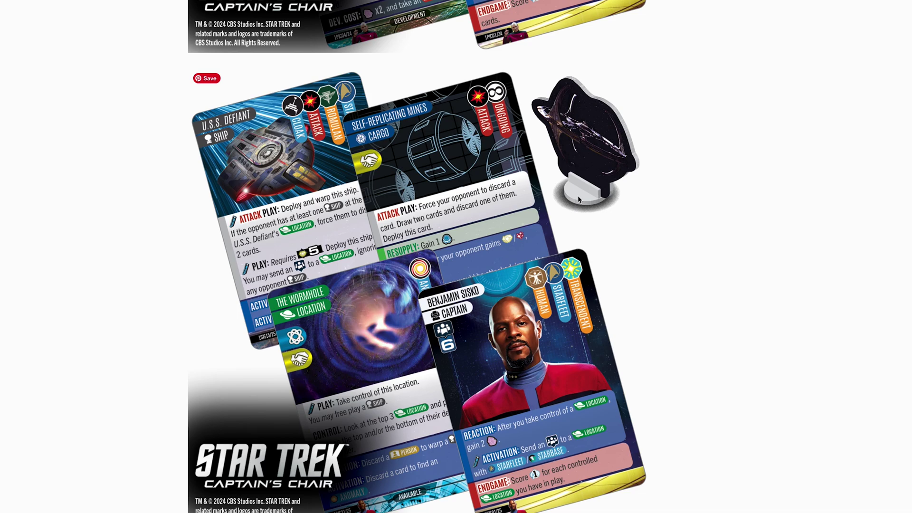
pyautogui.scroll(-8, 620, 182)
pyautogui.scroll(-2, 621, 185)
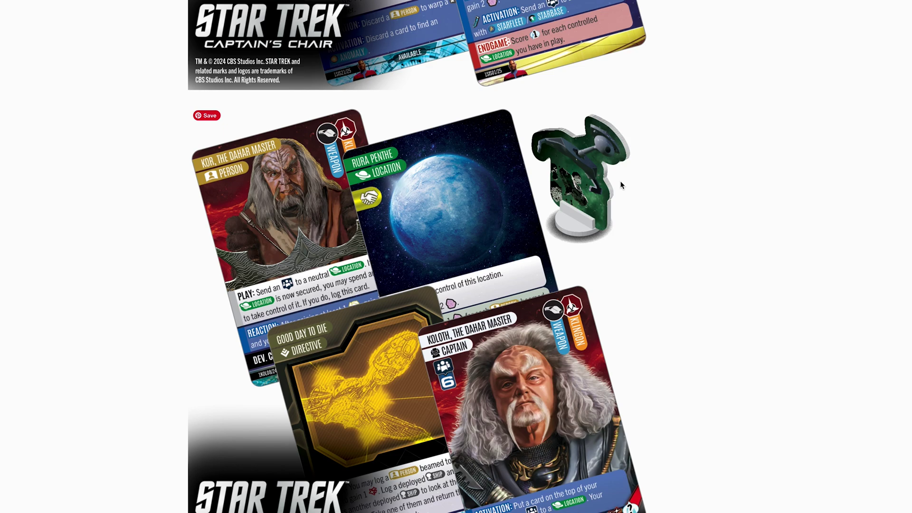
pyautogui.scroll(-1, 757, 184)
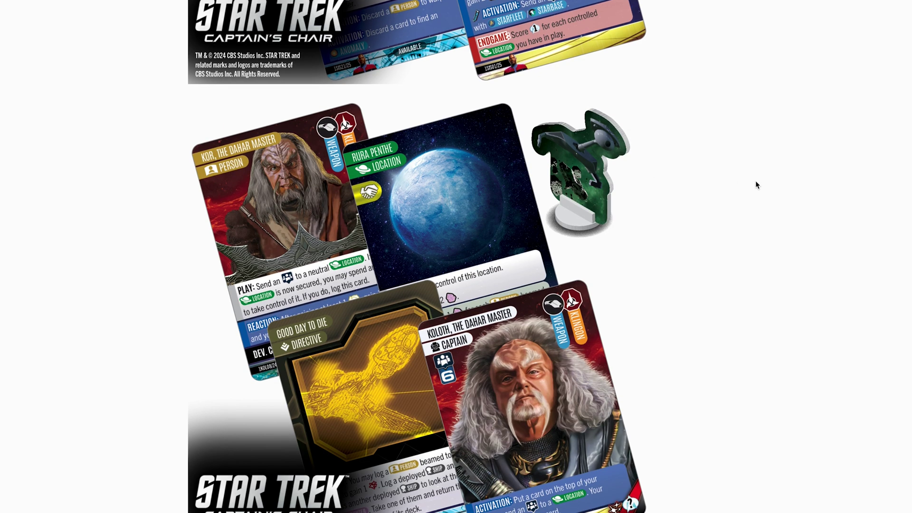
pyautogui.scroll(-10, 756, 184)
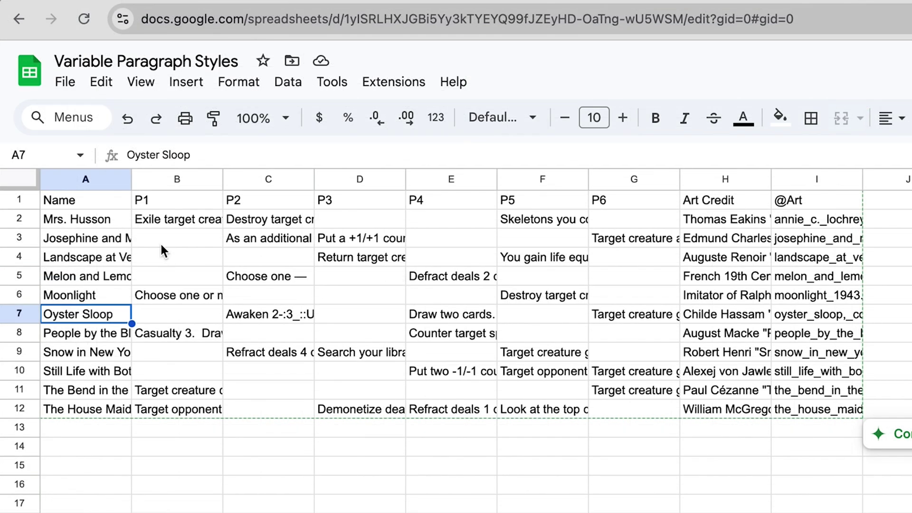
# Step: Examine the P1 to P6 columns of the Variable Paragraph Styles spreadsheet in Google Sheets
pyautogui.click(172, 225)
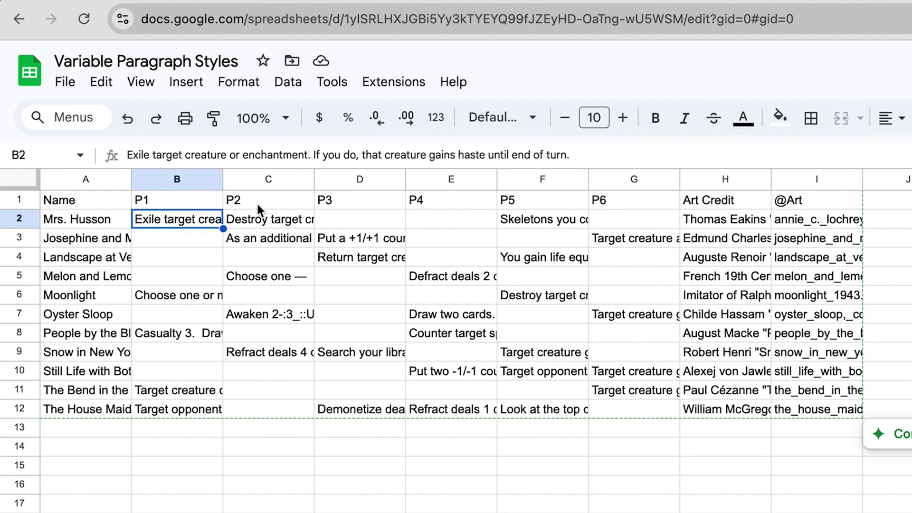
pyautogui.click(187, 199)
pyautogui.press('Right')
pyautogui.press('Right')
pyautogui.press('Right')
pyautogui.press('Right')
pyautogui.press('Right')
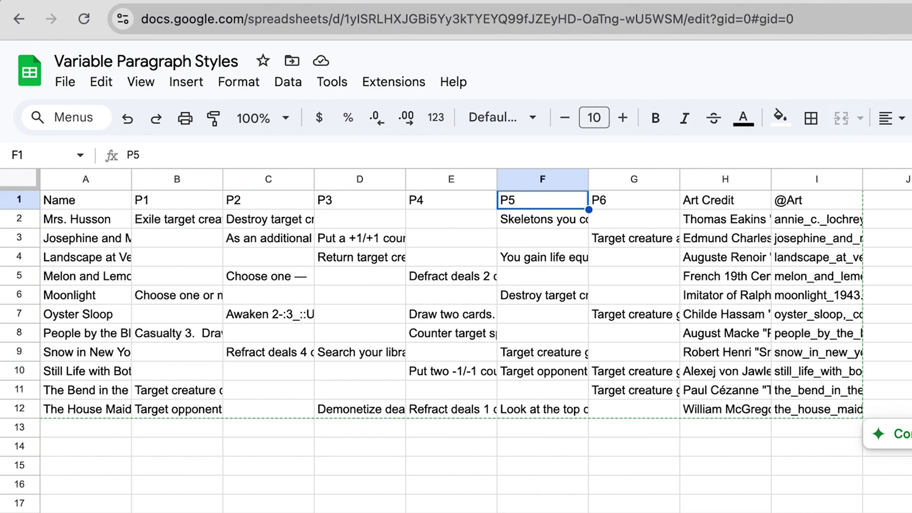
pyautogui.press('Left')
pyautogui.press('Left')
pyautogui.press('Left')
pyautogui.press('Left')
pyautogui.press('Left')
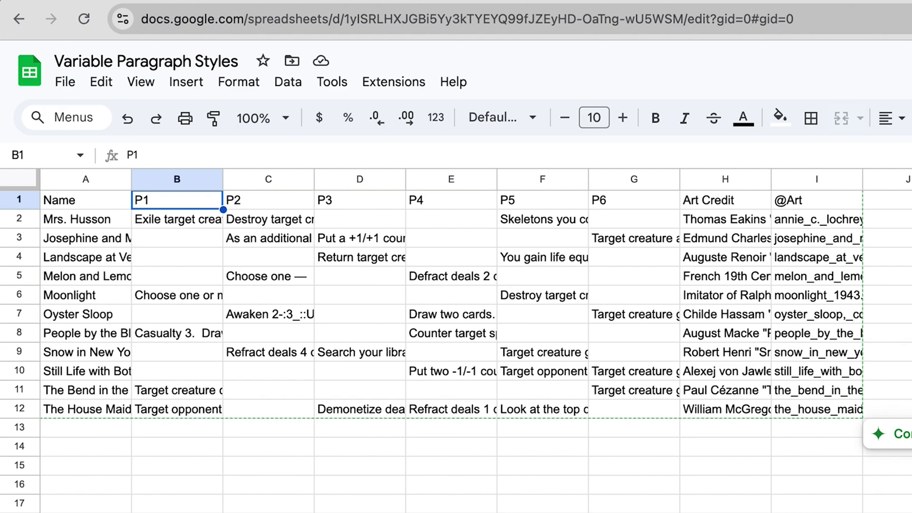
pyautogui.press('Right')
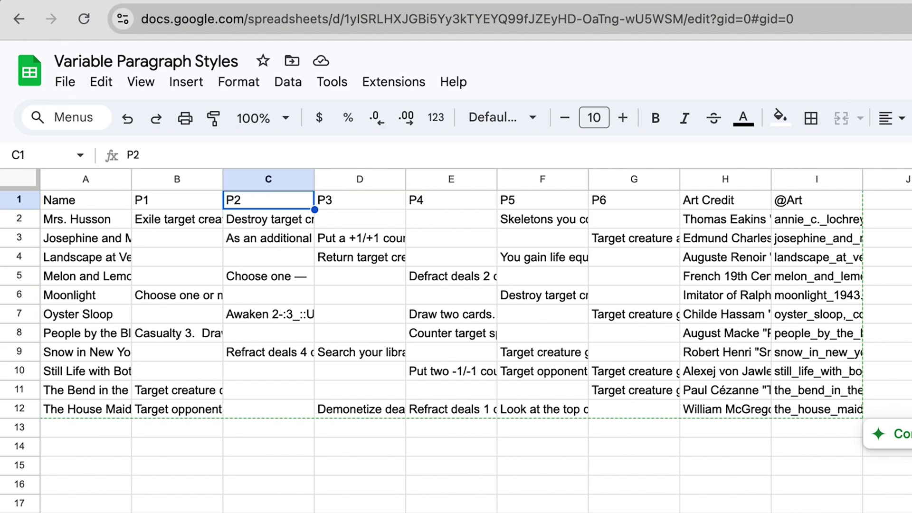
pyautogui.press('Right')
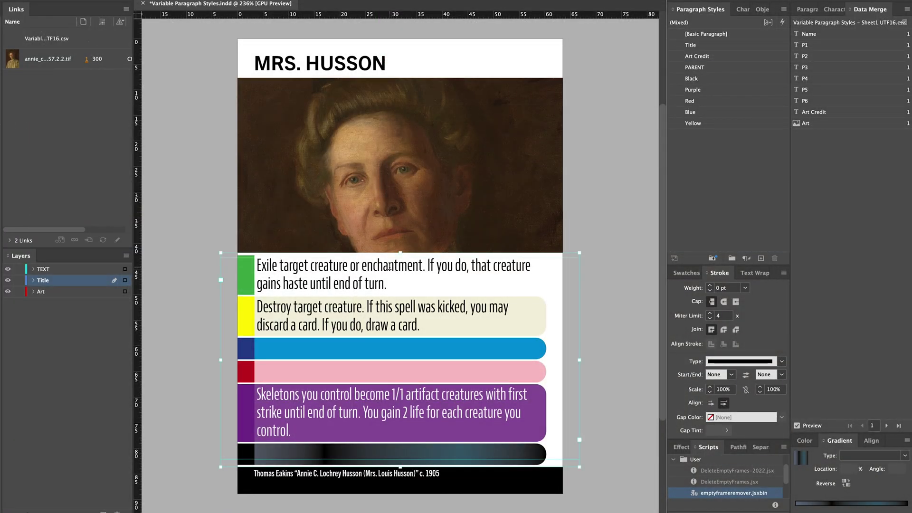
# Step: Examine which paragraph style and data field each of the six coloured text rows uses on the InDesign card layout
pyautogui.tripleClick(390, 266)
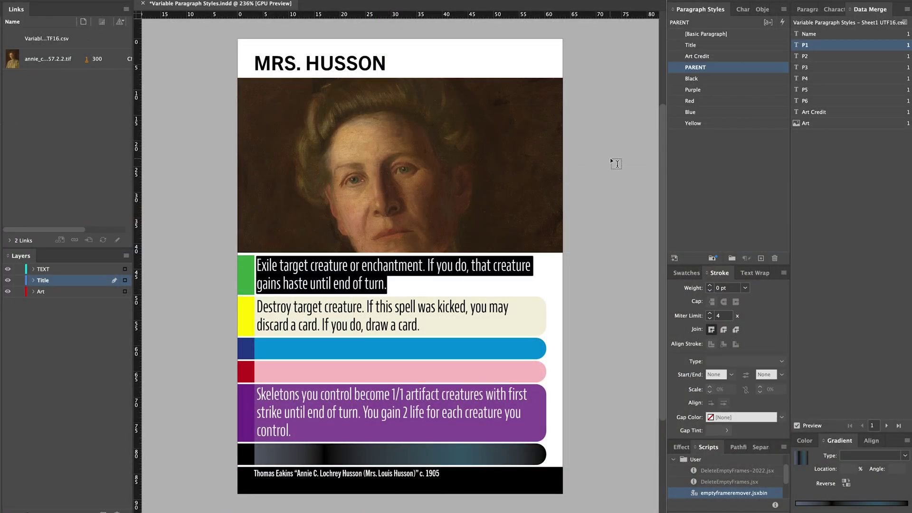
pyautogui.tripleClick(322, 308)
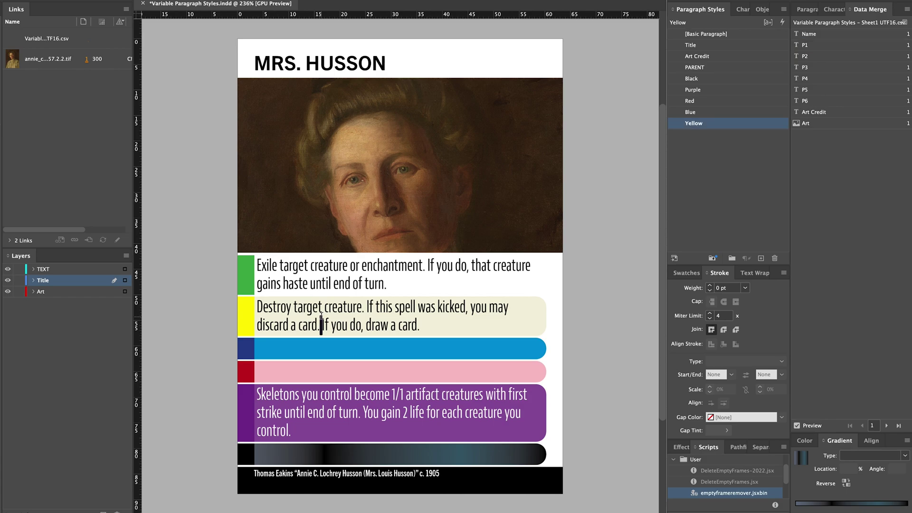
pyautogui.tripleClick(312, 284)
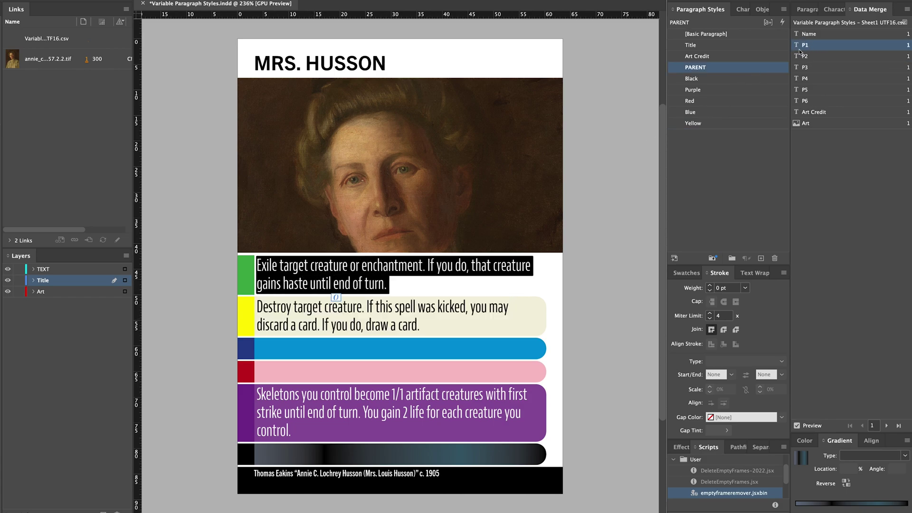
pyautogui.tripleClick(360, 311)
pyautogui.click(341, 350)
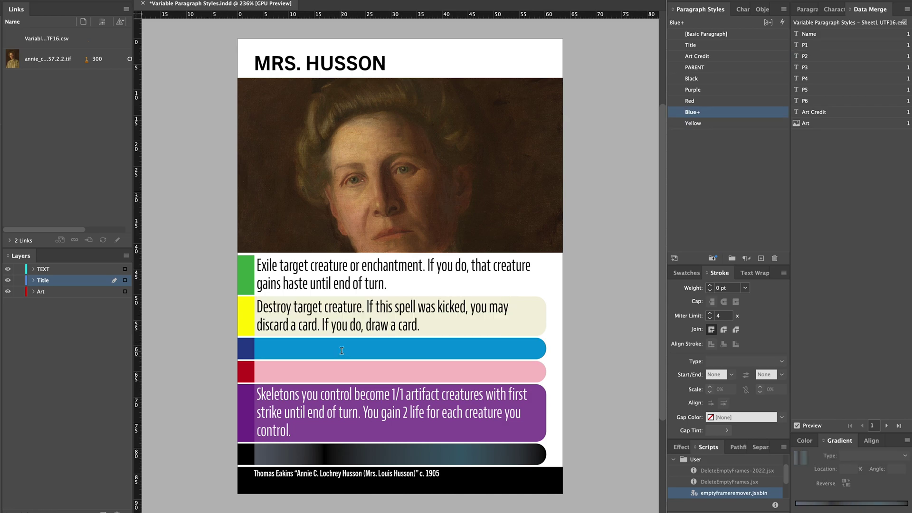
pyautogui.click(330, 374)
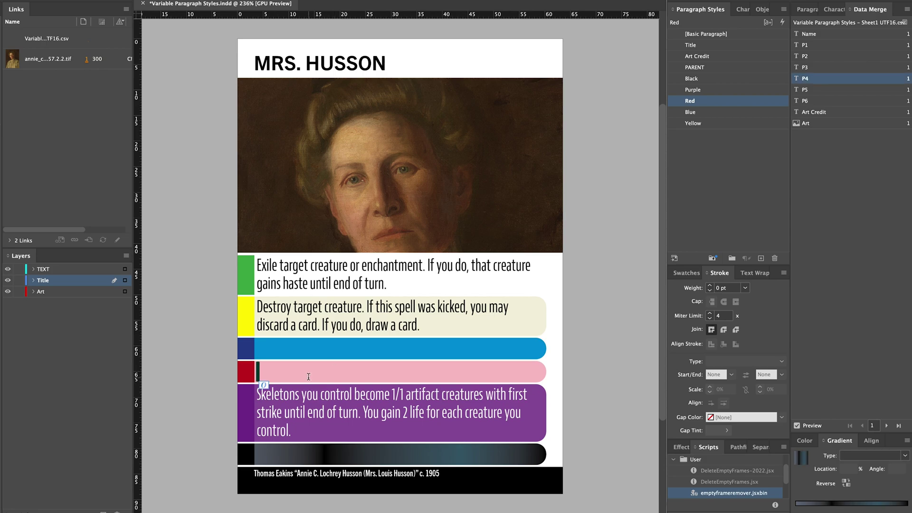
pyautogui.tripleClick(293, 400)
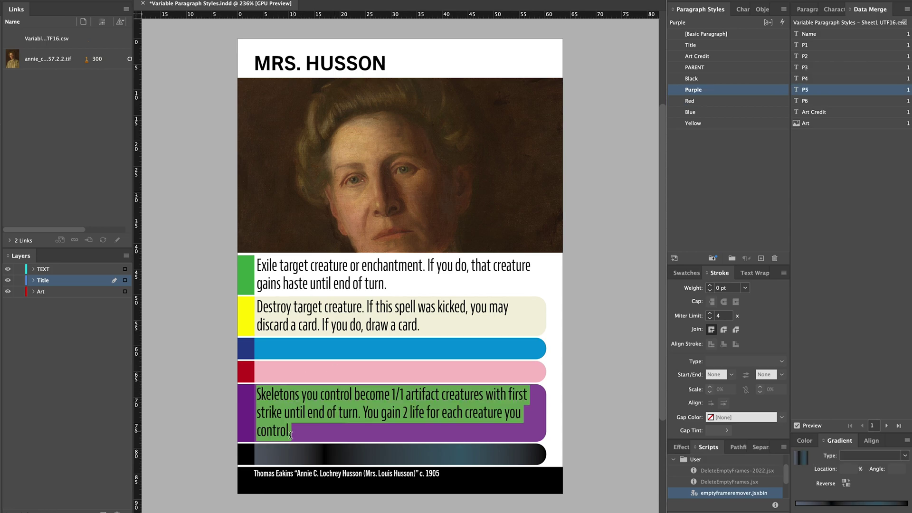
pyautogui.click(285, 450)
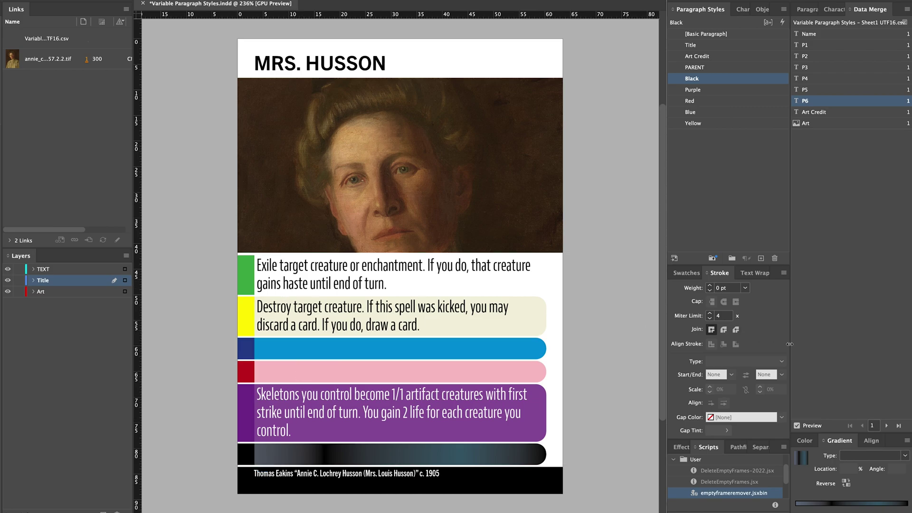
# Step: Preview further data merge records, and create a merged document from all records with a single record per page
pyautogui.click(886, 426)
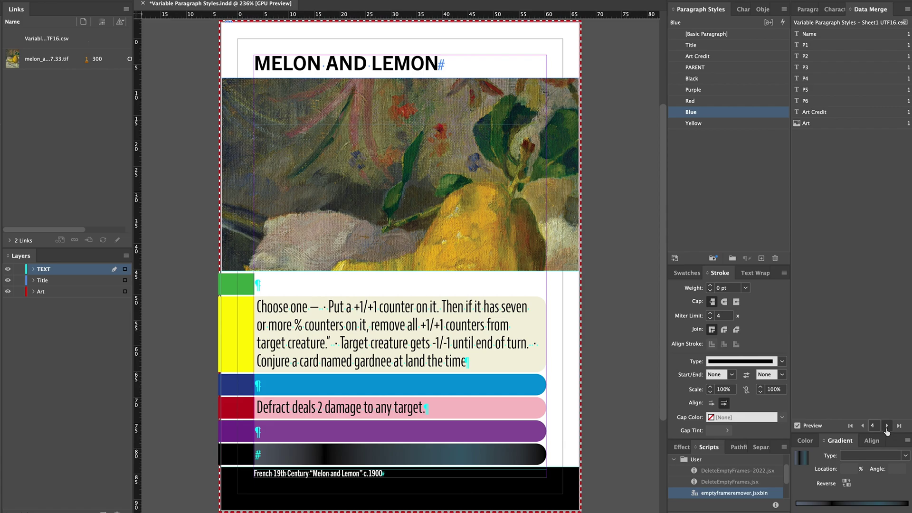
pyautogui.click(886, 426)
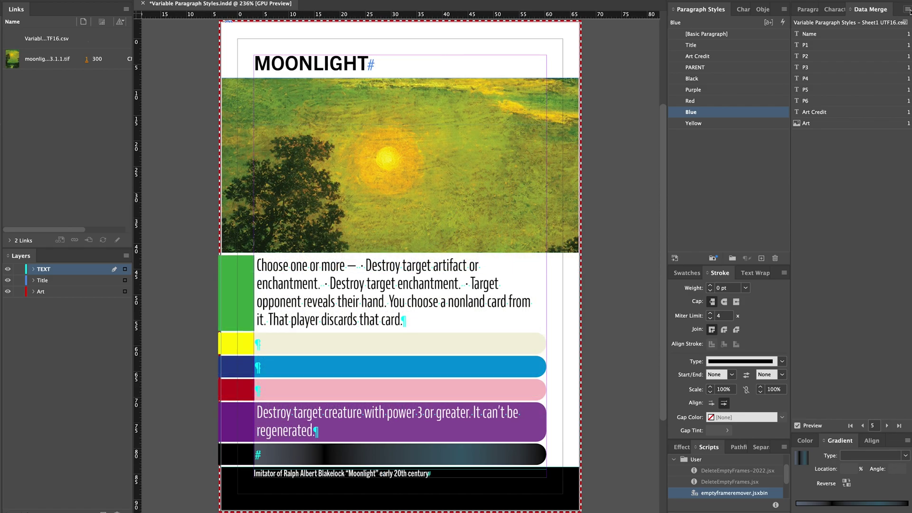
pyautogui.click(908, 10)
pyautogui.click(880, 63)
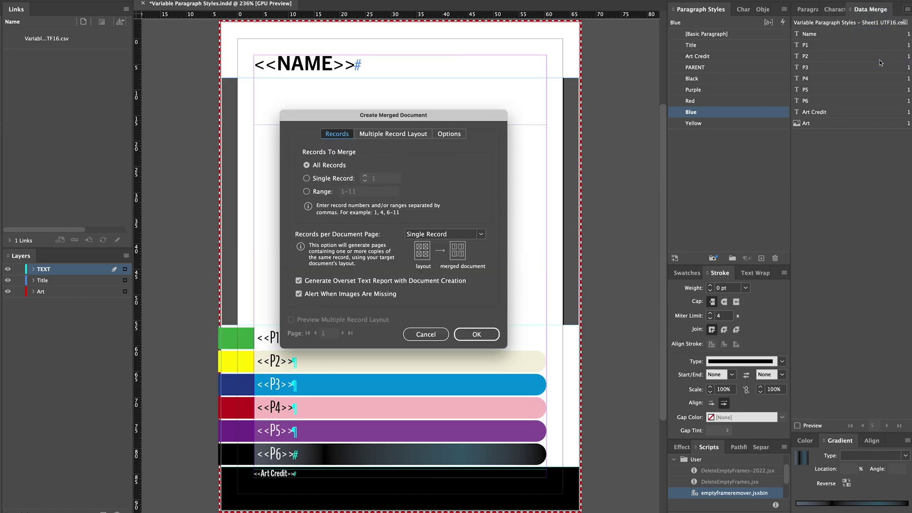
pyautogui.press('Return')
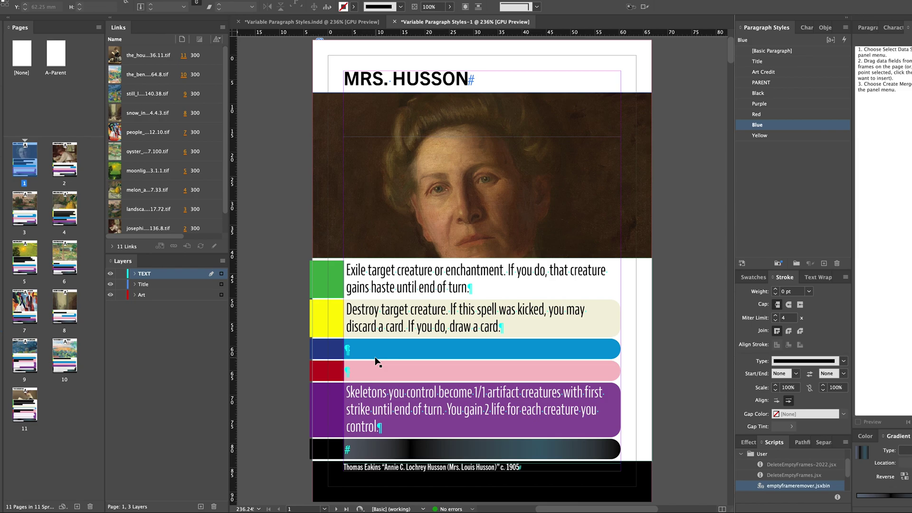
# Step: Review the merged cards page by page, starting from page 2
pyautogui.doubleClick(66, 159)
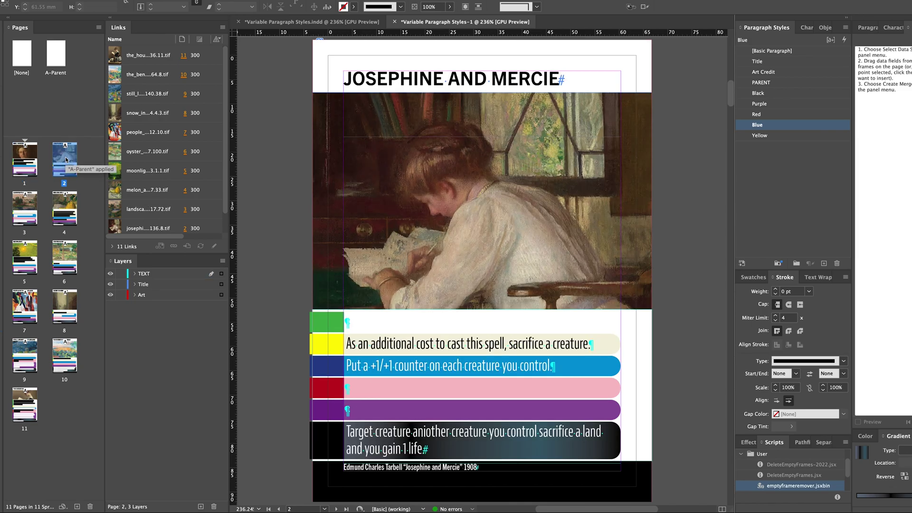
pyautogui.hotkey('shift', 'pagedown')
pyautogui.hotkey('shift', 'pagedown')
pyautogui.hotkey('shift', 'pagedown')
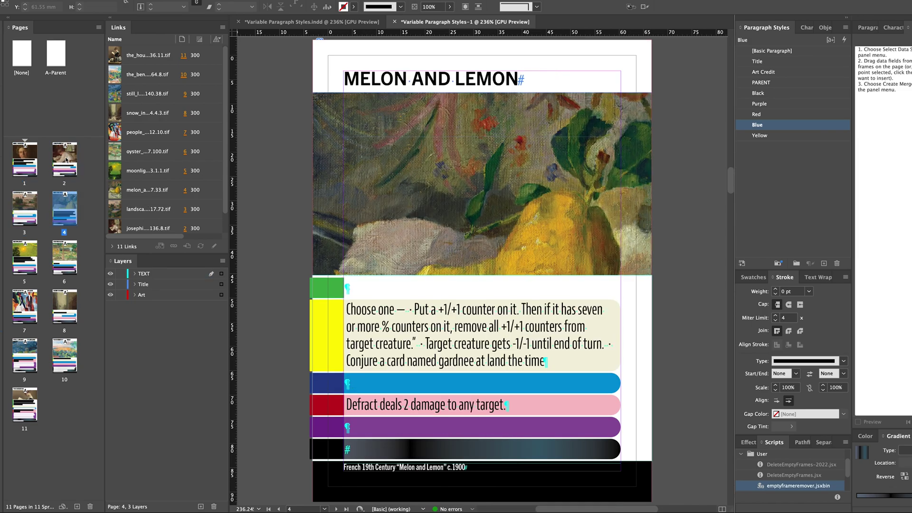
pyautogui.hotkey('shift', 'pagedown')
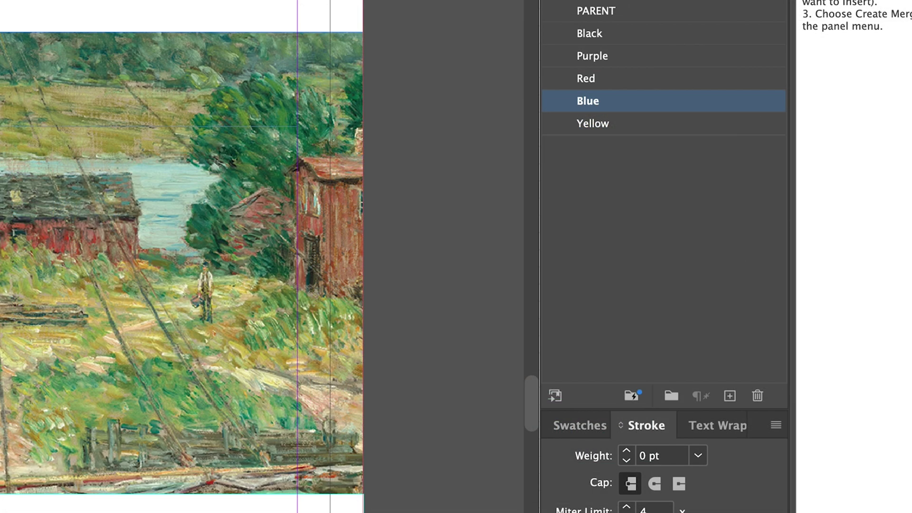
# Step: Delete every <FEFF> character in the document with the saved query "After Merge (Step 1 of 2) Delete special spaces."
pyautogui.press('super+f')
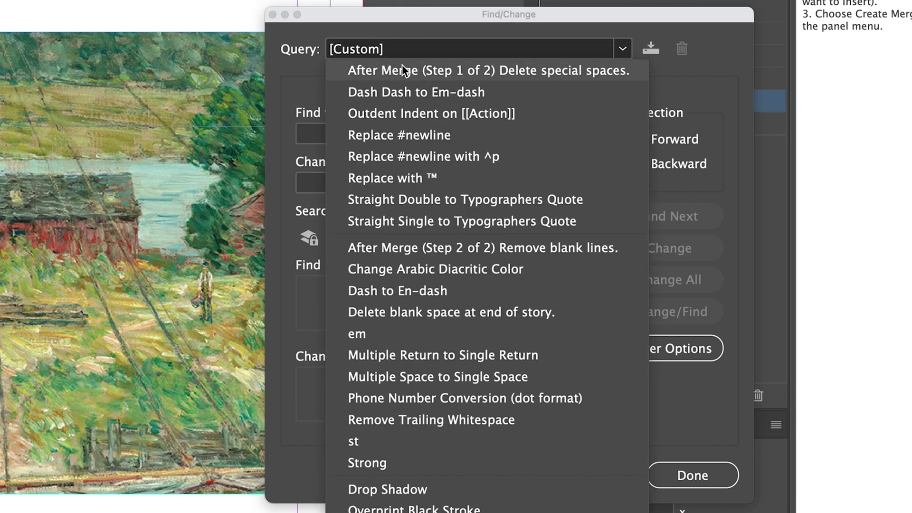
pyautogui.click(402, 65)
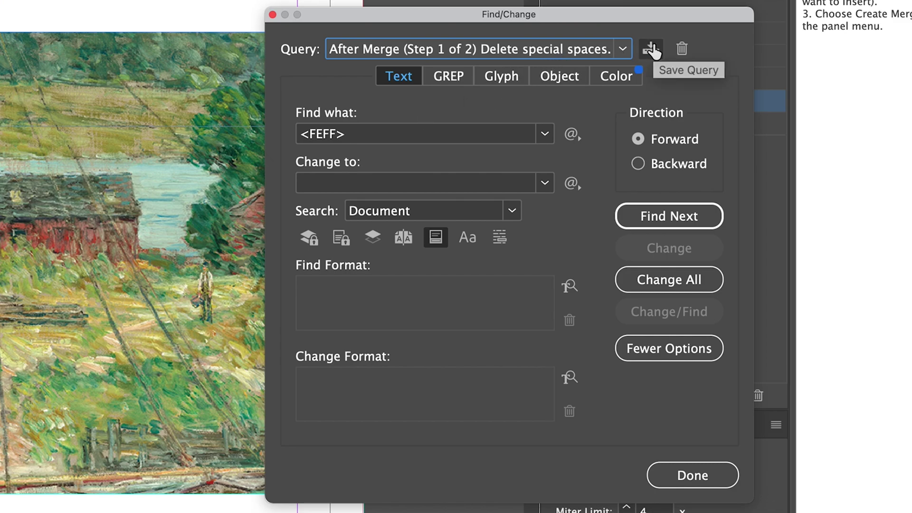
pyautogui.click(368, 135)
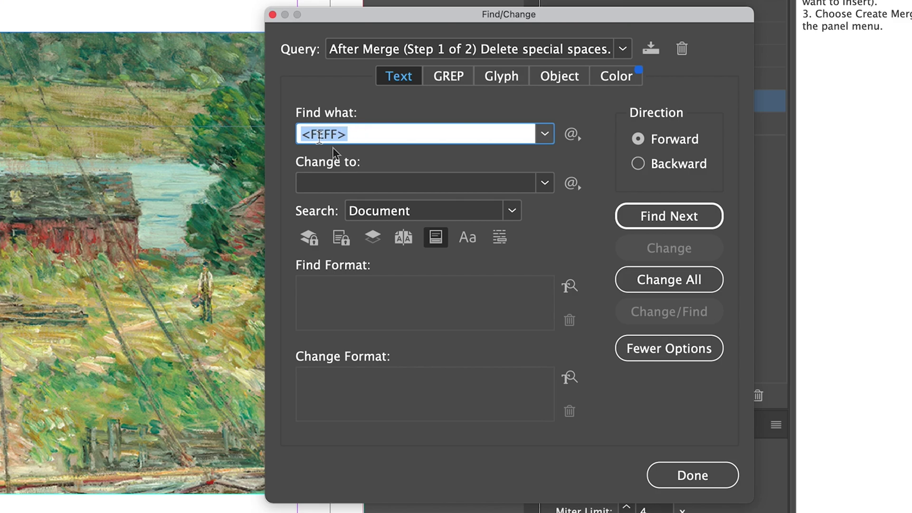
pyautogui.click(361, 133)
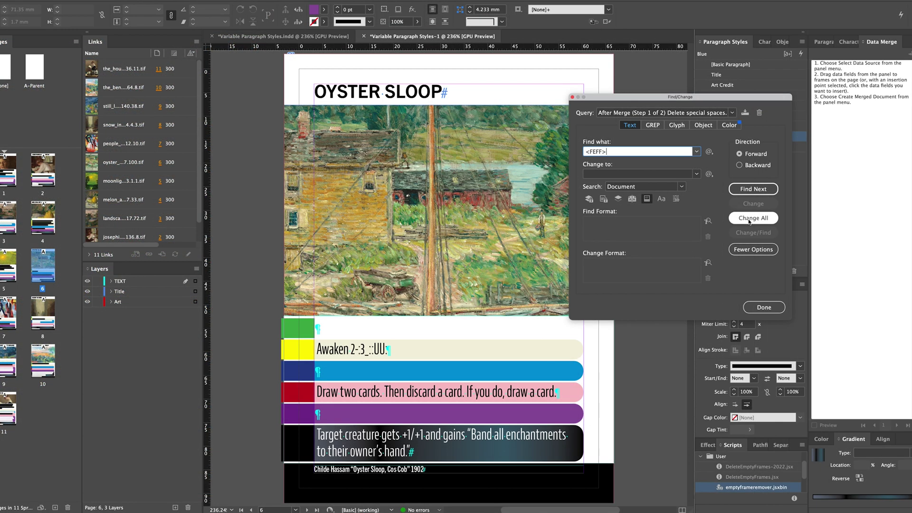
pyautogui.click(749, 219)
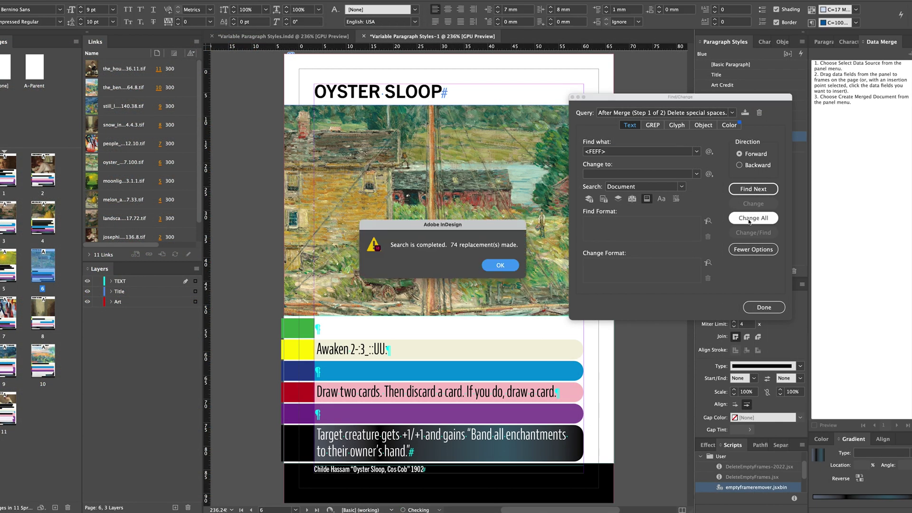
pyautogui.press('Return')
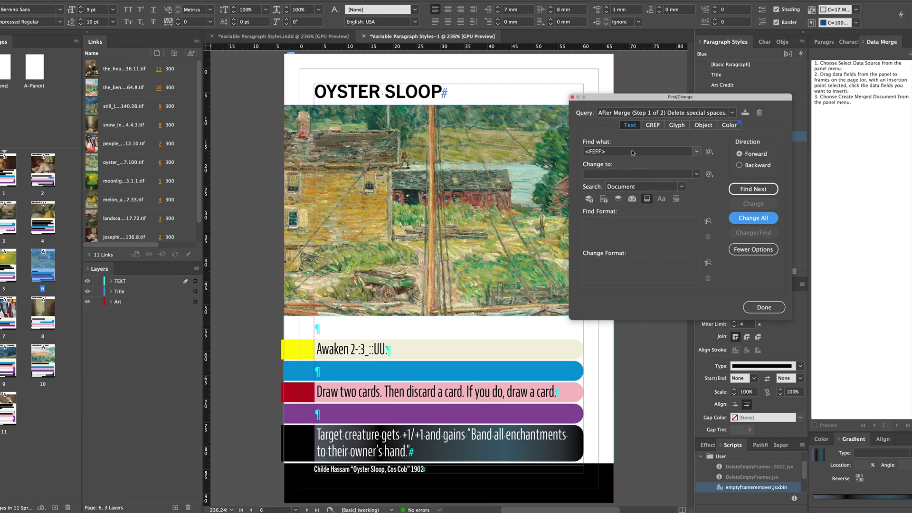
# Step: Remove blank lines throughout the document with the saved GREP query "After Merge (Step 2 of 2) Remove blank lines." and check page 8
pyautogui.click(663, 114)
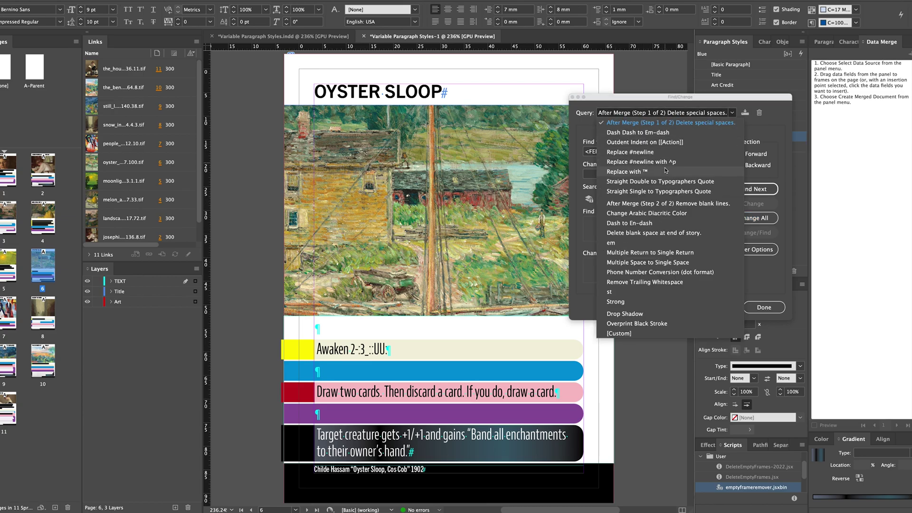
pyautogui.click(664, 203)
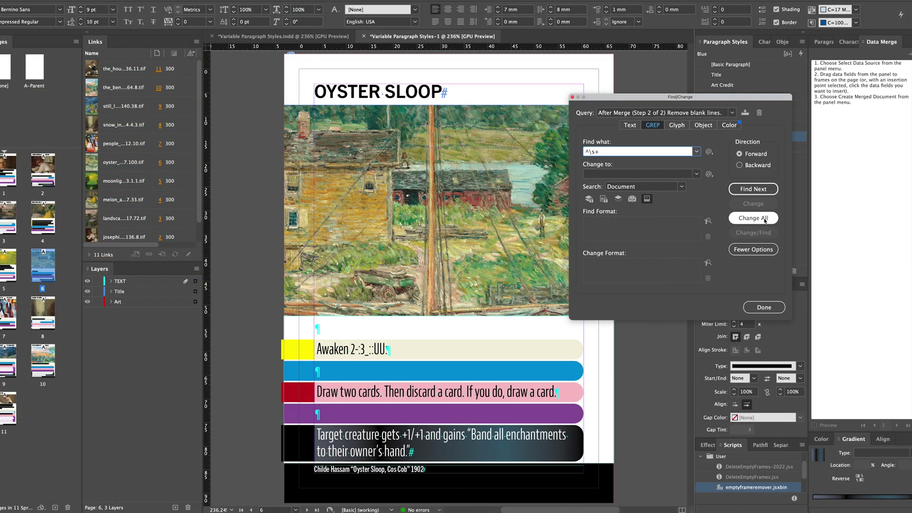
pyautogui.click(764, 220)
pyautogui.press('Return')
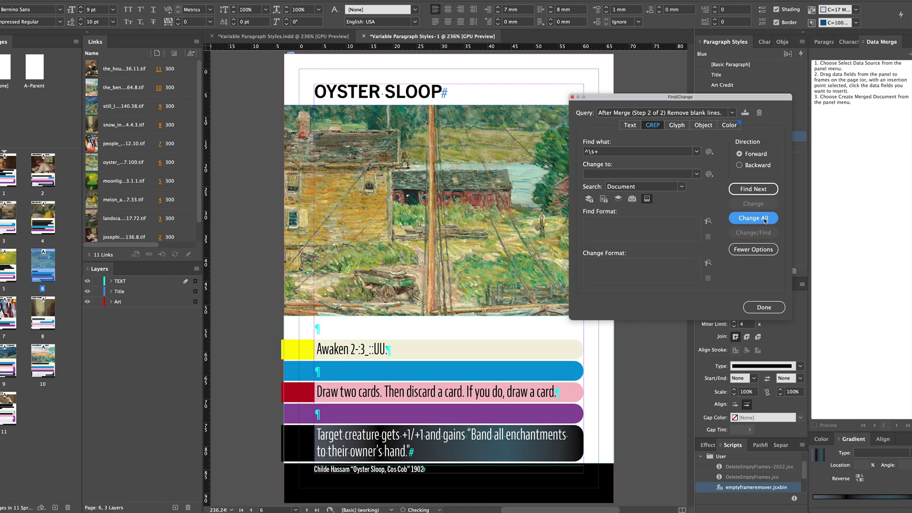
pyautogui.hotkey('shift', 'pagedown')
pyautogui.hotkey('shift', 'pagedown')
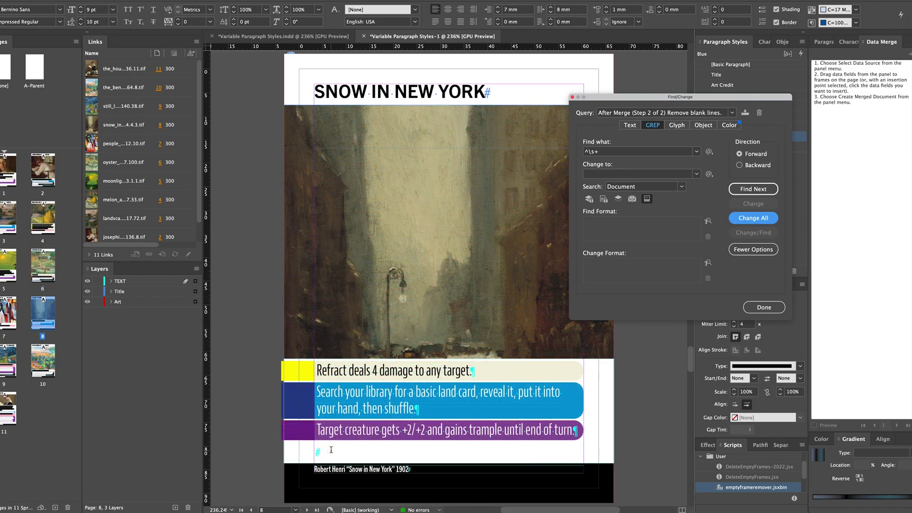
# Step: Check the merged cards on pages 9 to 11 for remaining blank lines
pyautogui.hotkey('shift', 'pagedown')
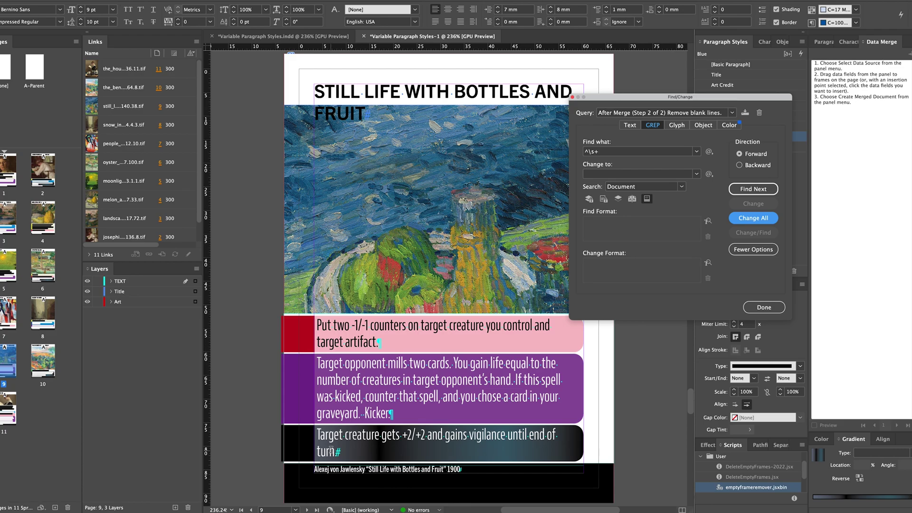
pyautogui.hotkey('shift', 'pagedown')
pyautogui.hotkey('shift', 'pagedown')
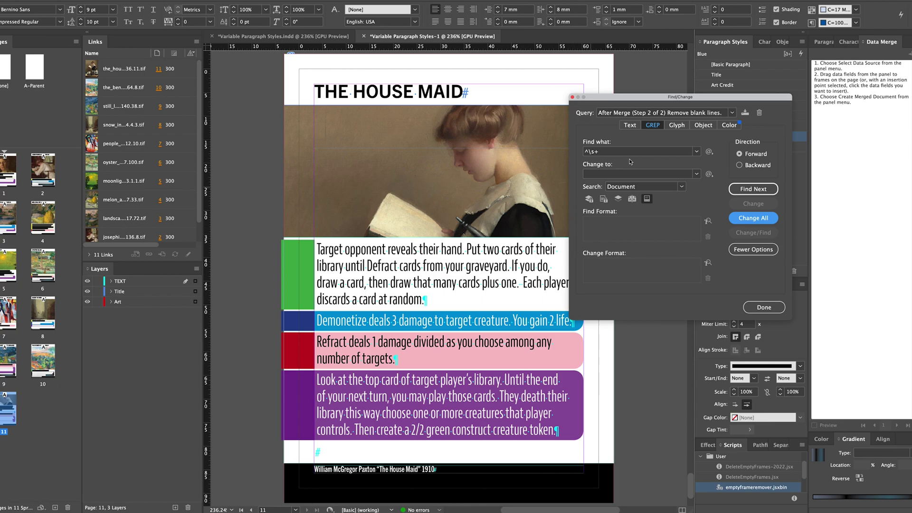
# Step: Strip trailing whitespace throughout the document with the saved GREP query "Remove Trailing Whitespace" and close Find/Change
pyautogui.click(684, 117)
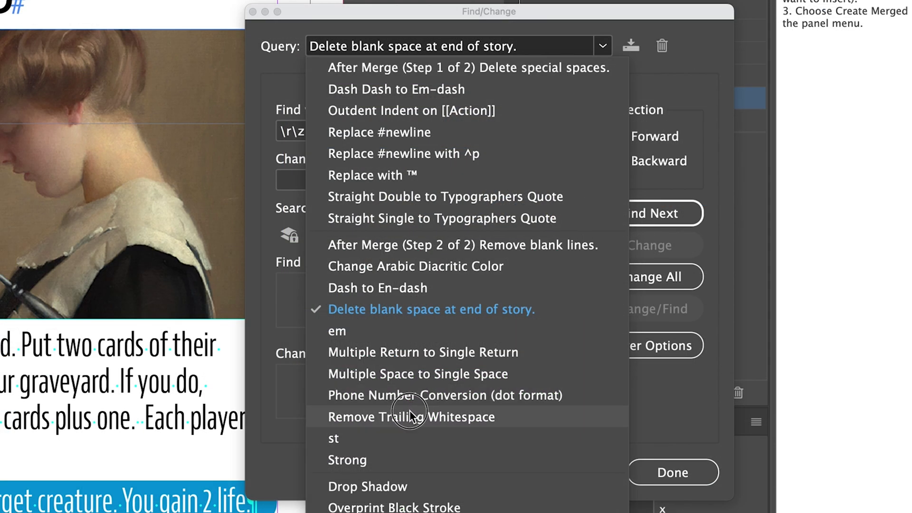
pyautogui.click(644, 281)
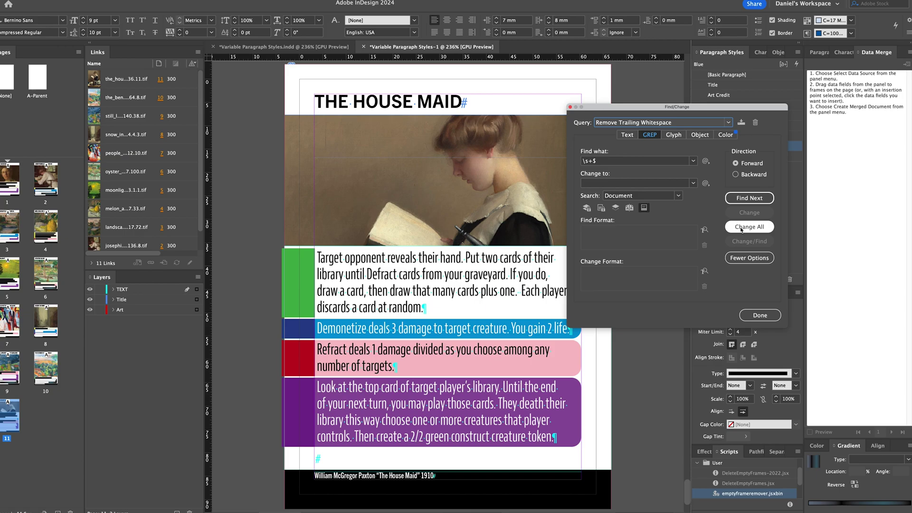
pyautogui.click(742, 227)
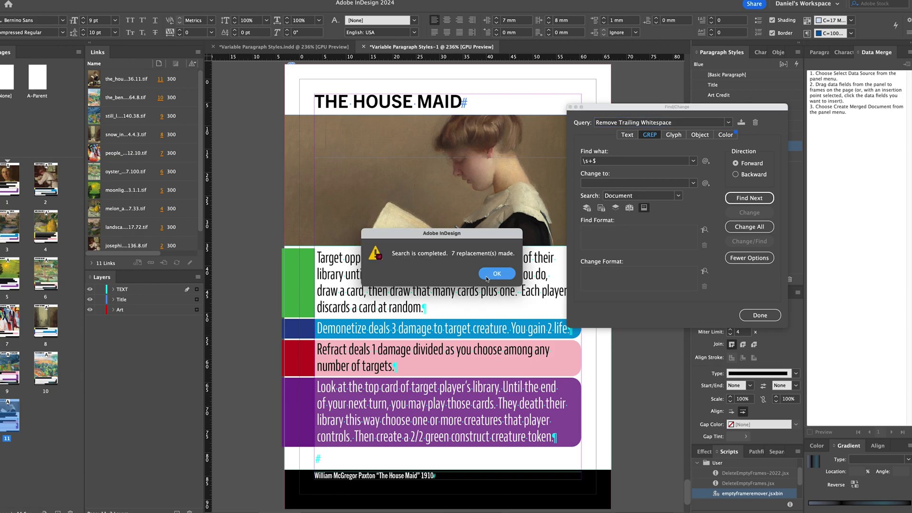
pyautogui.click(487, 276)
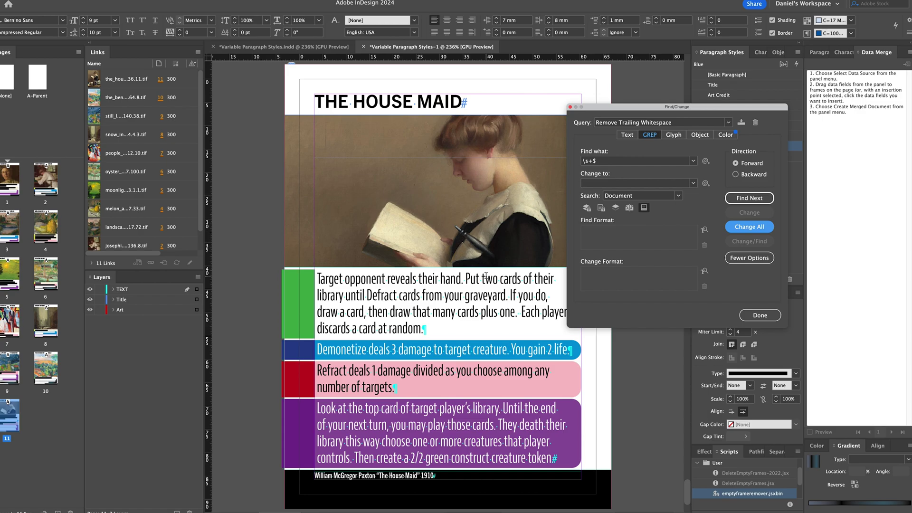
pyautogui.click(616, 185)
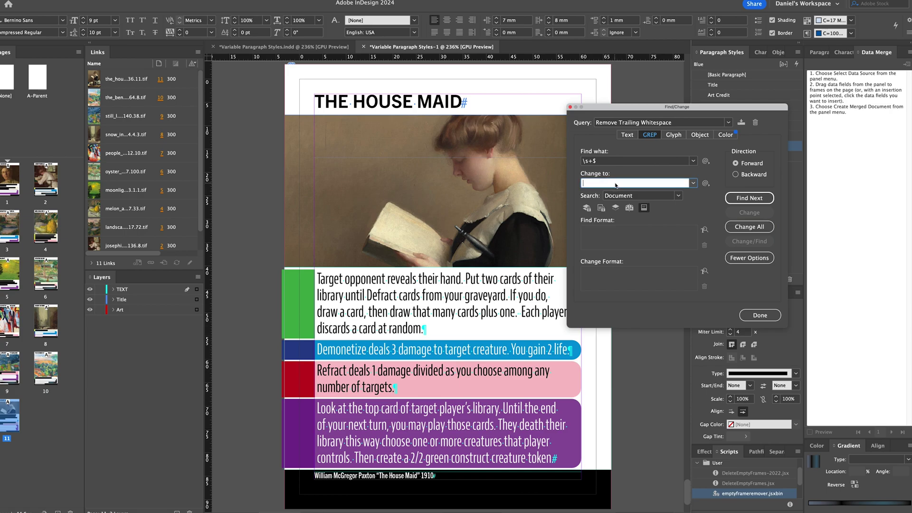
pyautogui.click(760, 316)
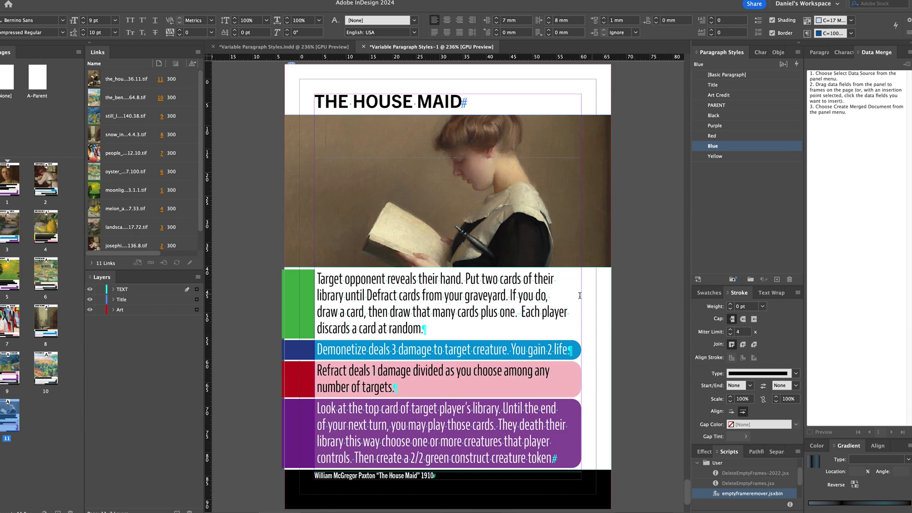
# Step: Review the cleaned-up cards backward from page 11, return to page 10, and toggle Preview mode
pyautogui.hotkey('shift', 'pageup')
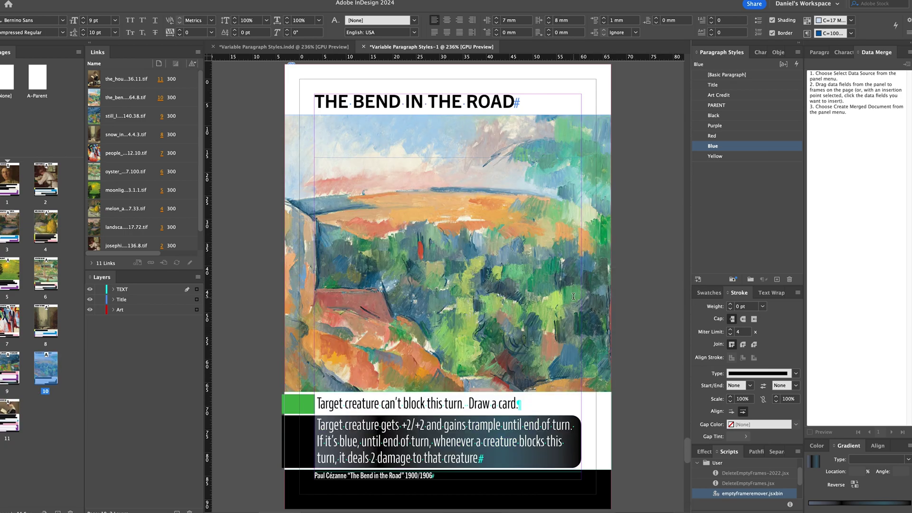
pyautogui.hotkey('shift', 'pageup')
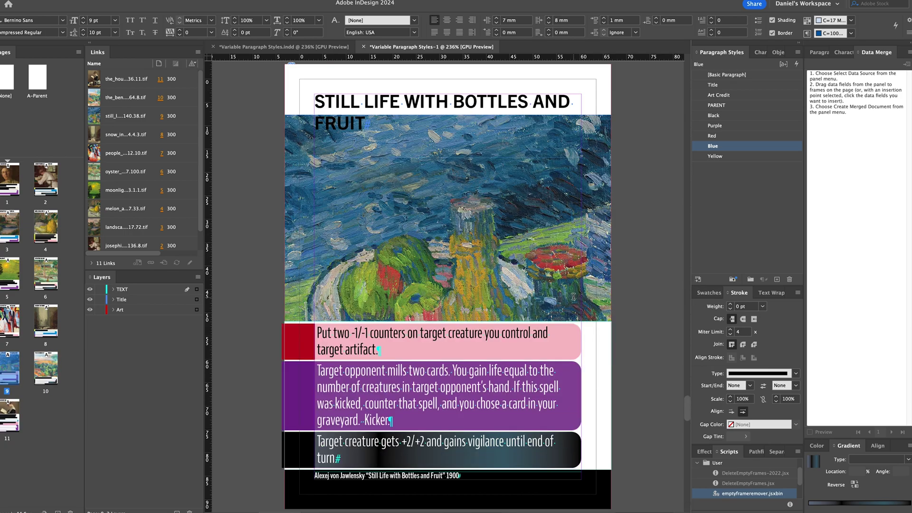
pyautogui.hotkey('shift', 'pageup')
pyautogui.hotkey('shift', 'pagedown')
pyautogui.hotkey('shift', 'pagedown')
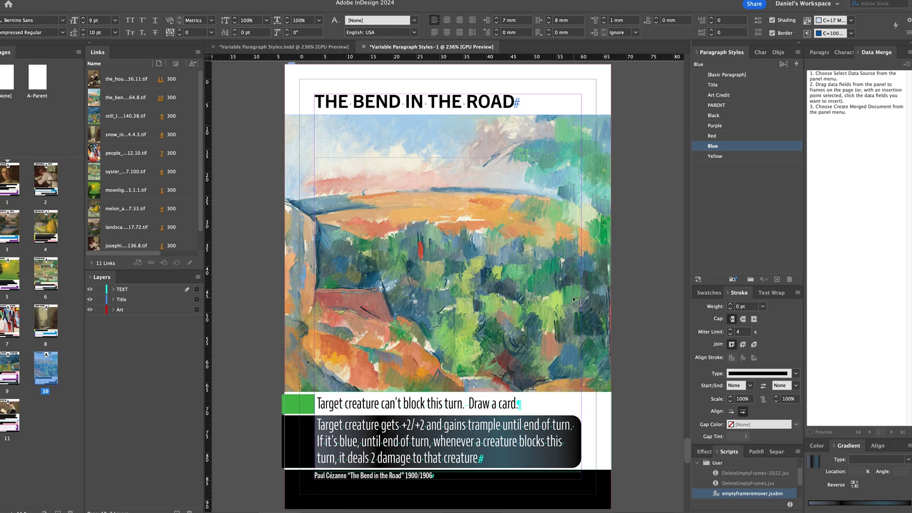
pyautogui.press('w')
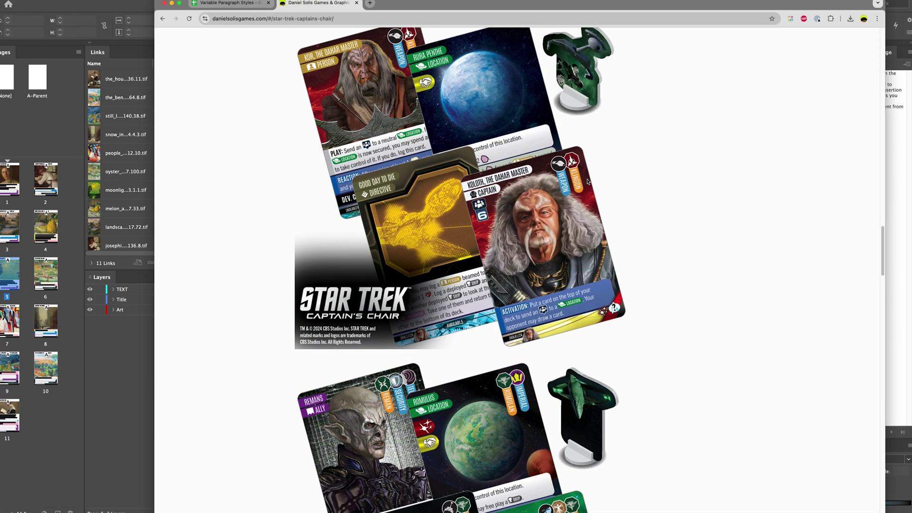
# Step: Switch to the browser and look through the Star Trek: Captain's Chair card examples on the portfolio page
pyautogui.scroll(5, 585, 183)
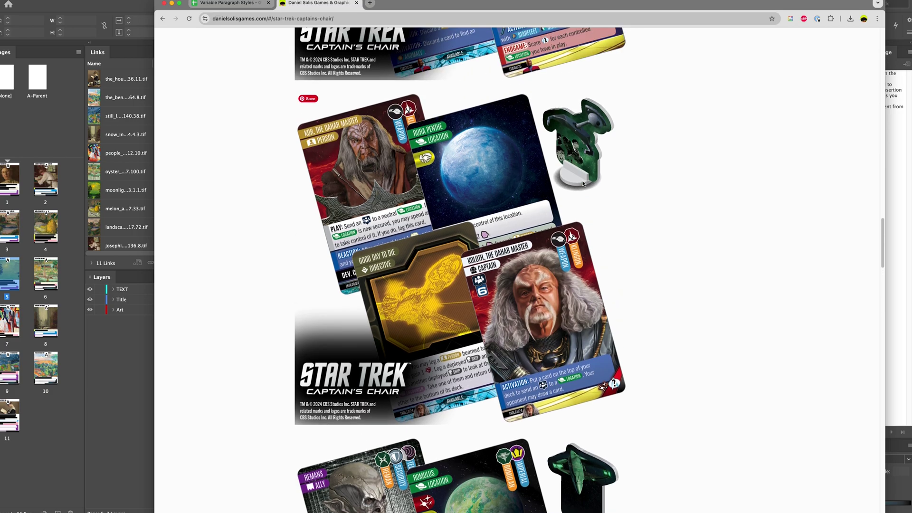
pyautogui.scroll(3, 583, 184)
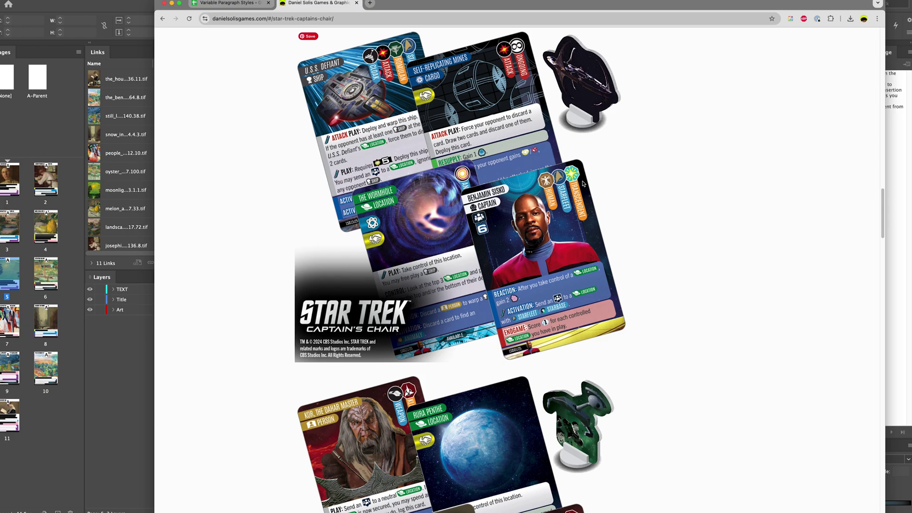
pyautogui.scroll(3, 624, 252)
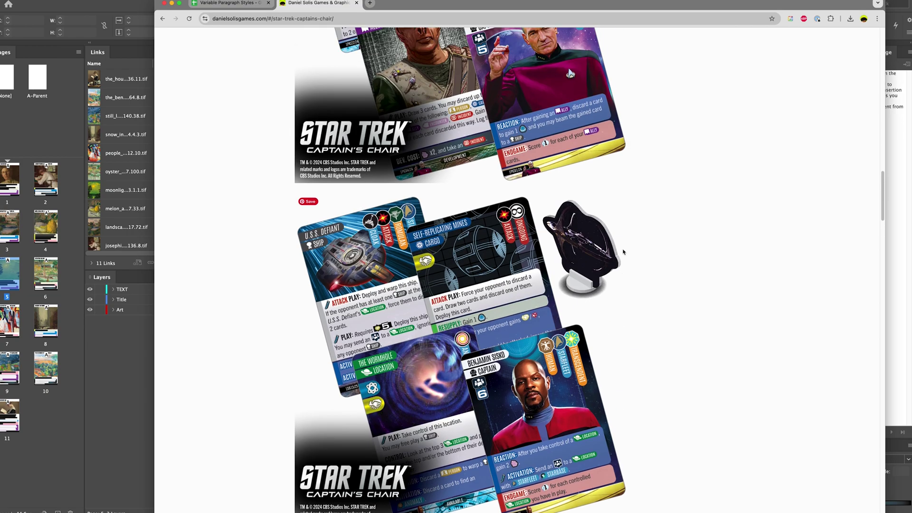